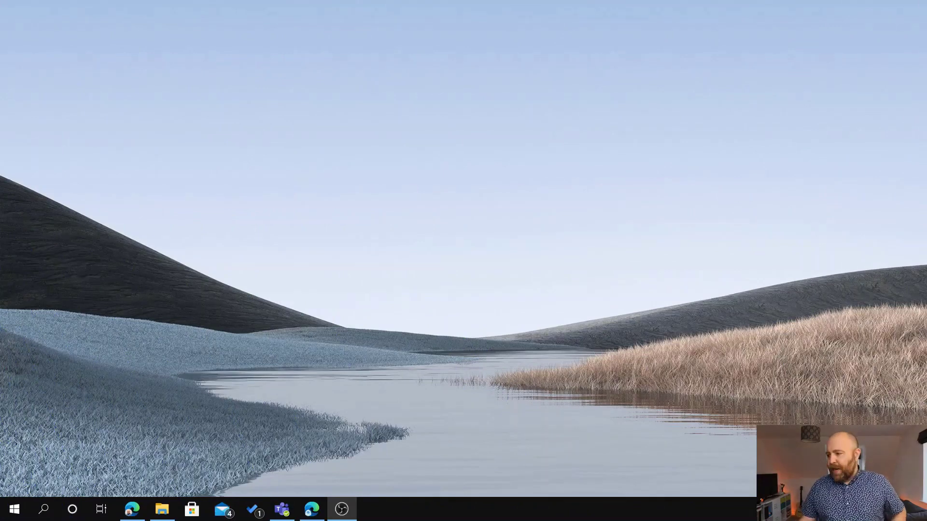
Switch to the Edge window and open the Update policies page of the Microsoft Teams admin center.
click(311, 513)
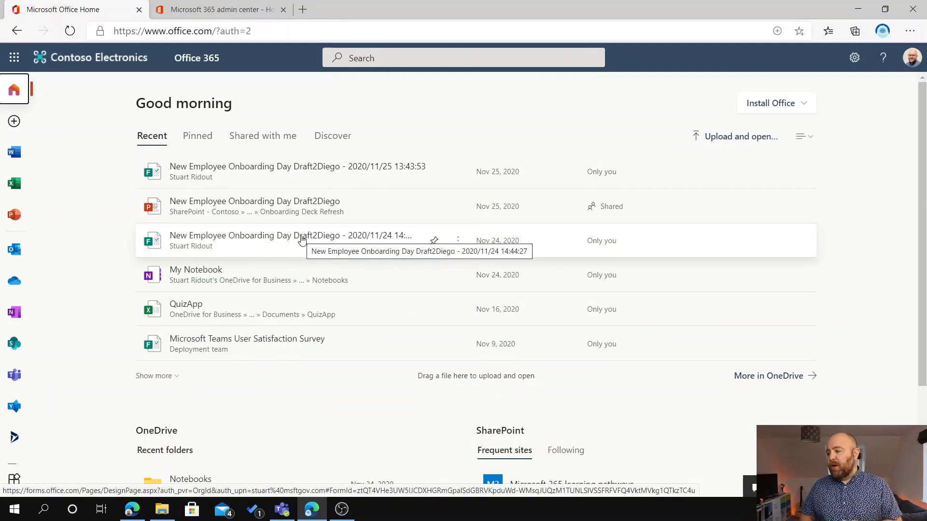
scroll(15, 435, down, 1)
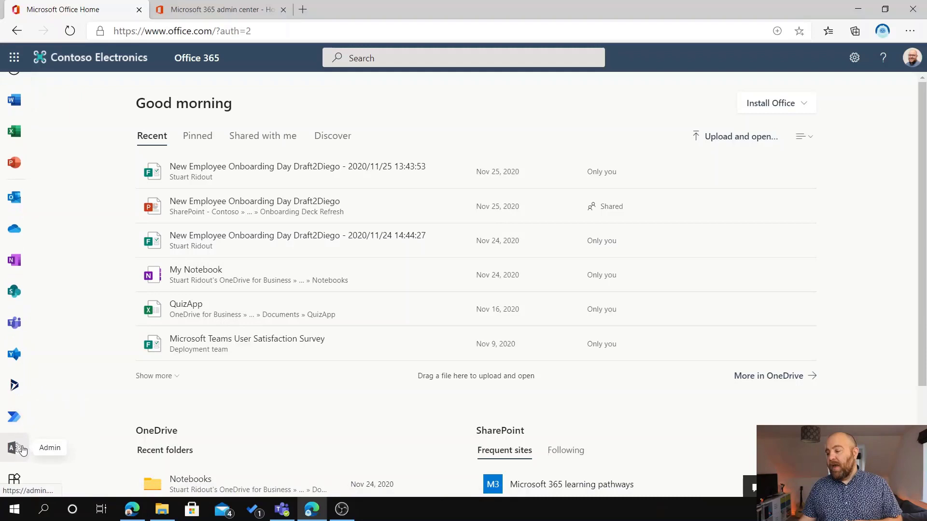
click(229, 6)
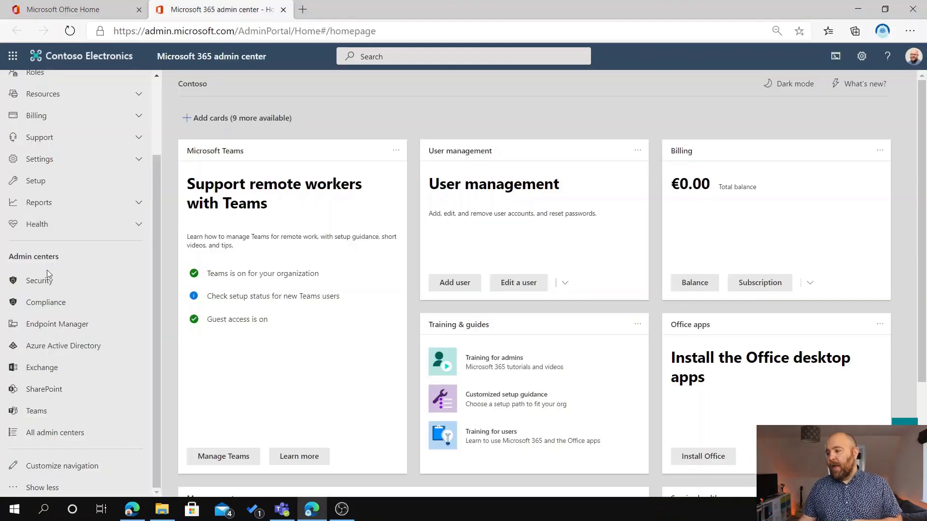
click(47, 410)
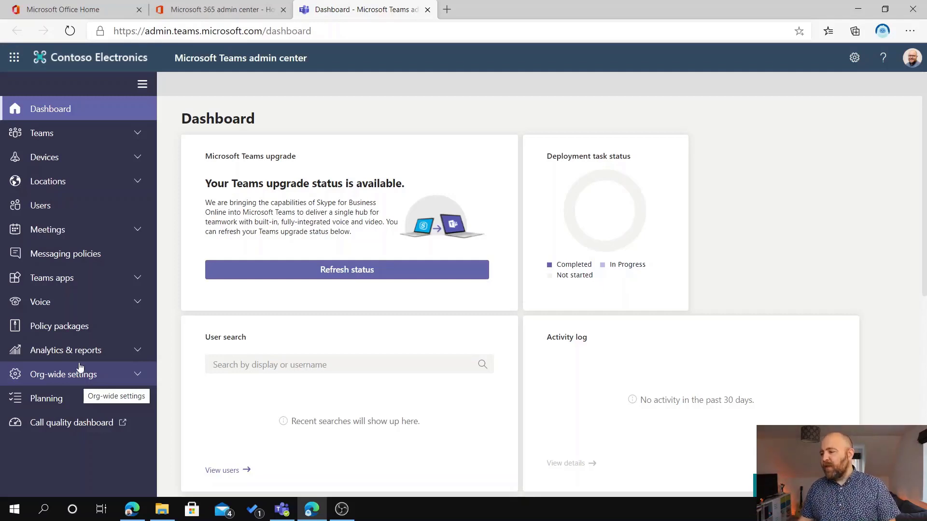
click(66, 139)
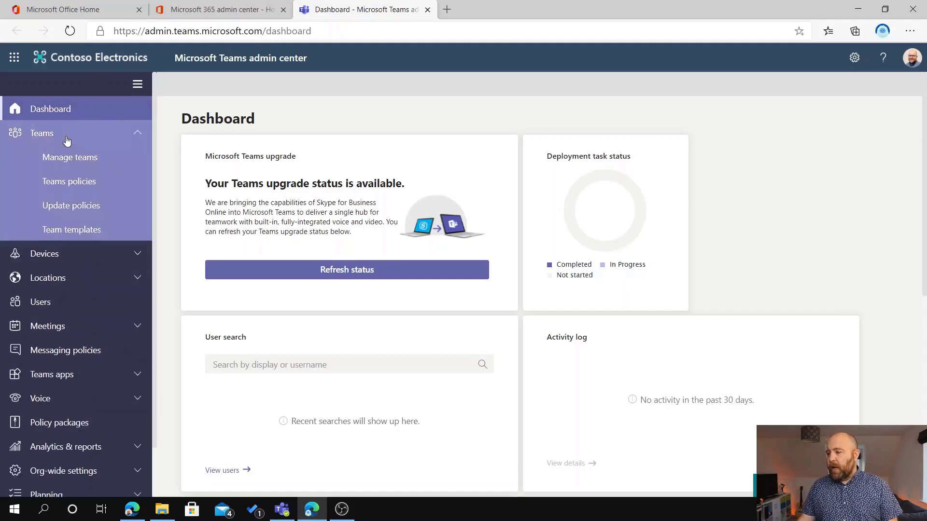
click(62, 213)
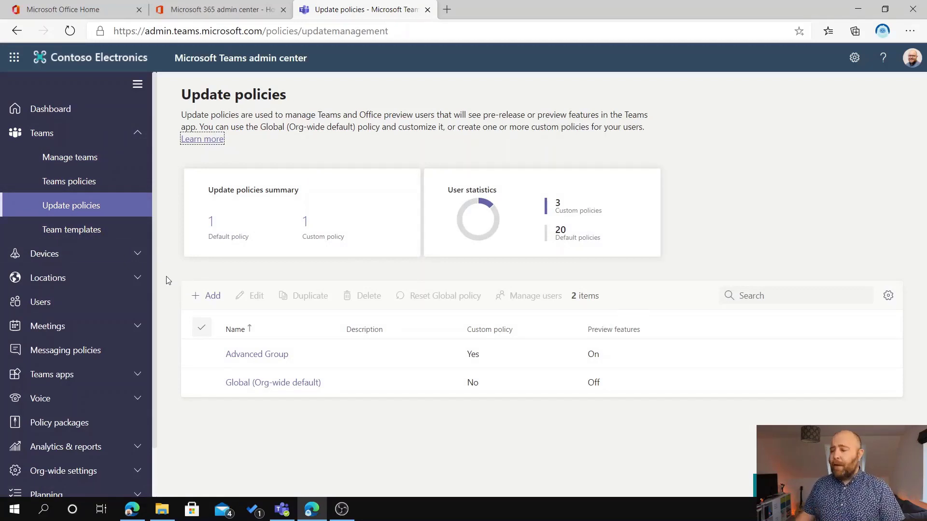
Draft a new update policy named Preview users with preview features shown, and discard it without saving.
click(211, 300)
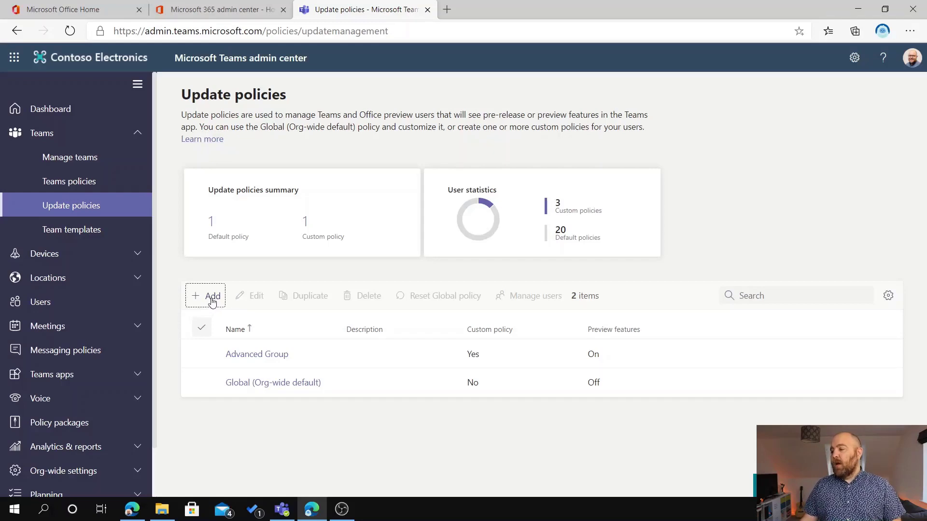
text(P)
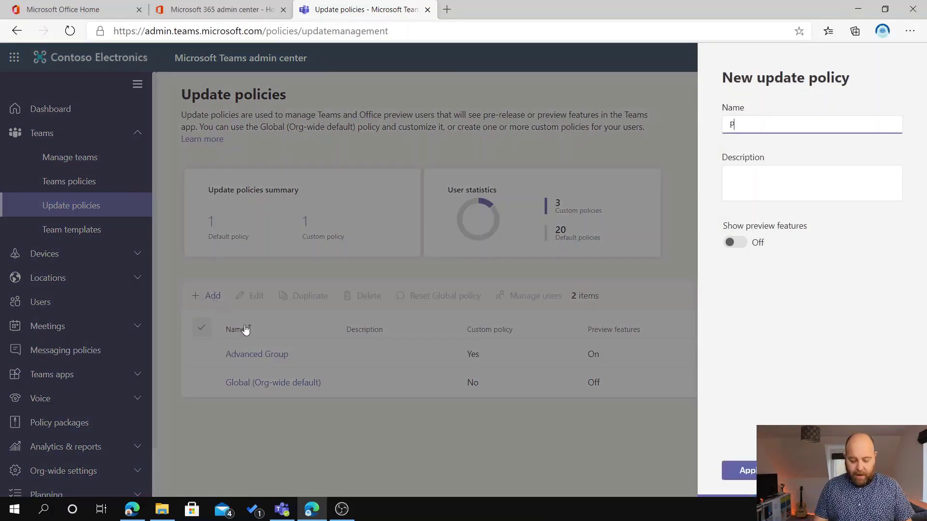
text(review users)
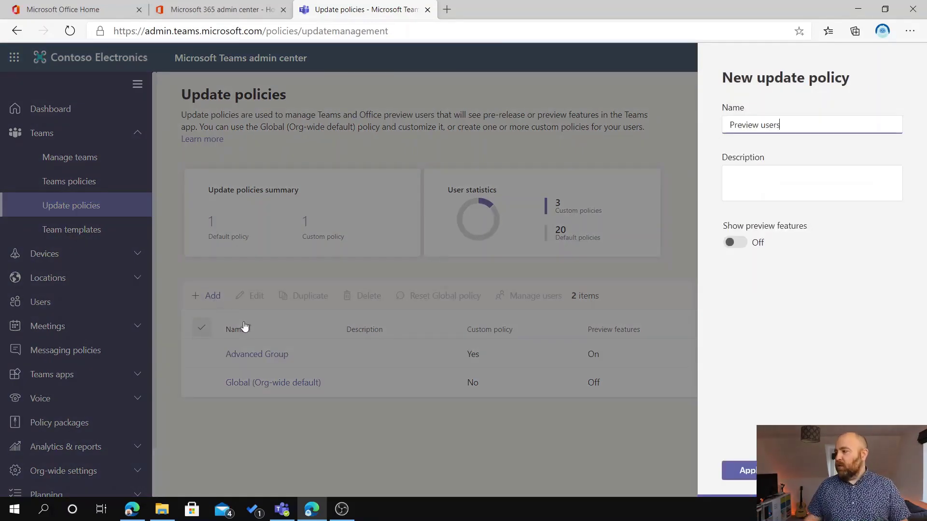
click(746, 245)
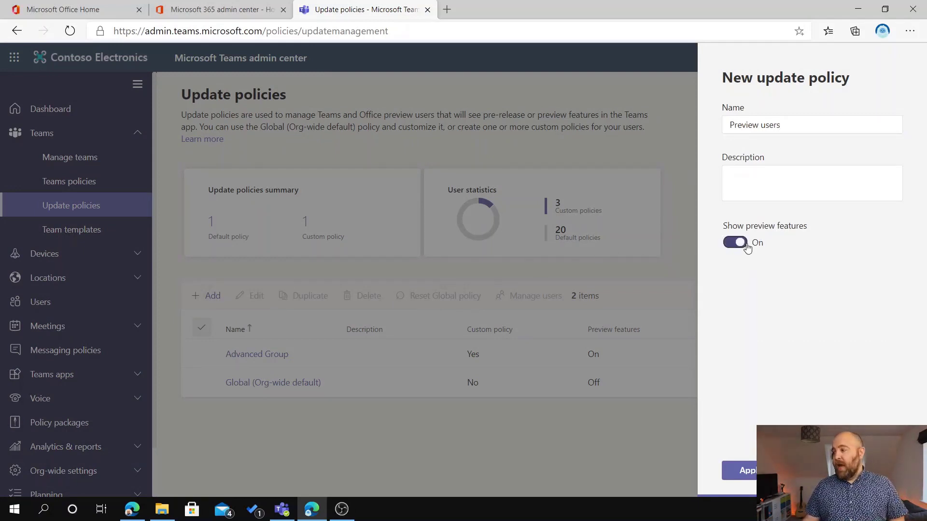
click(555, 321)
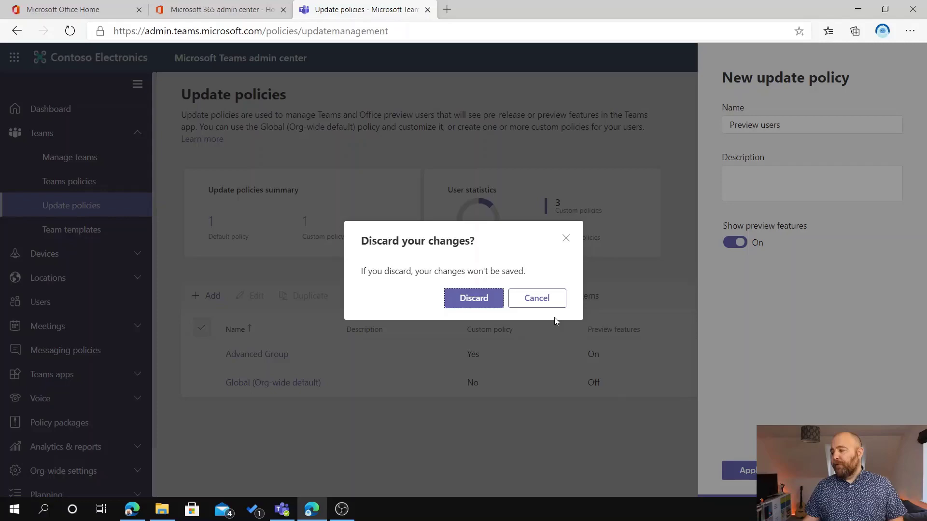
click(467, 312)
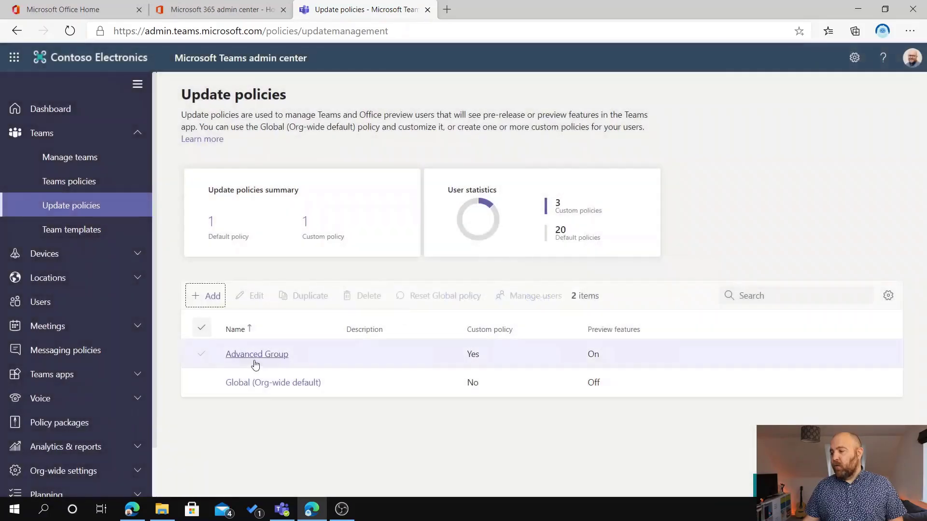
Inspect the settings of the Global (Org-wide default) and Advanced Group update policies, closing each without changes.
click(254, 387)
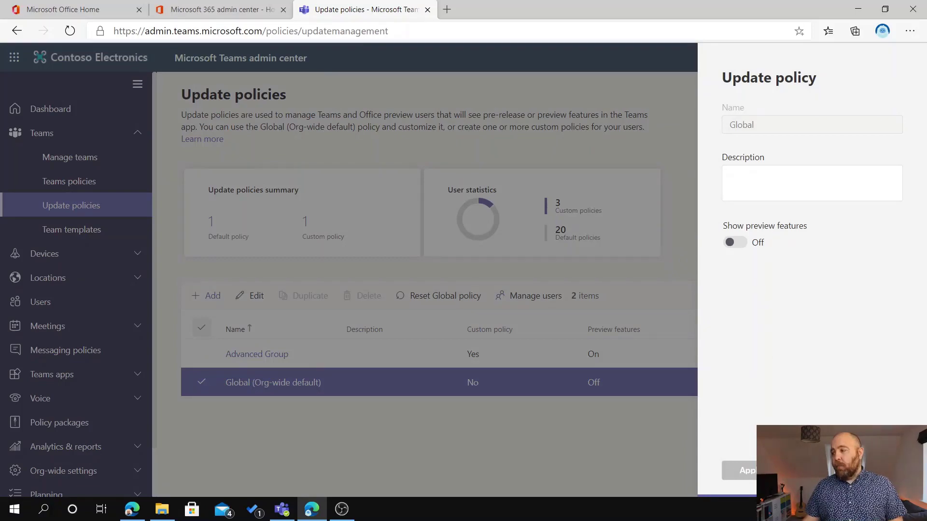
key(Escape)
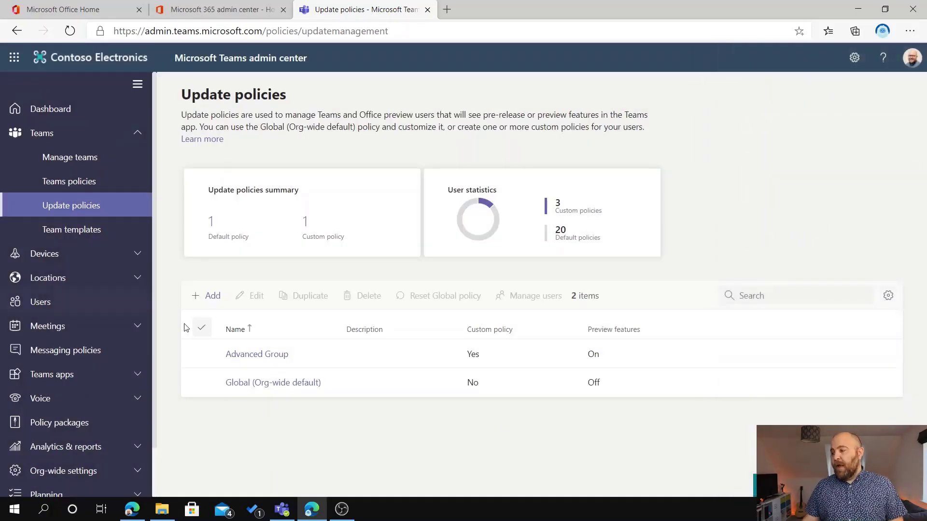
click(243, 356)
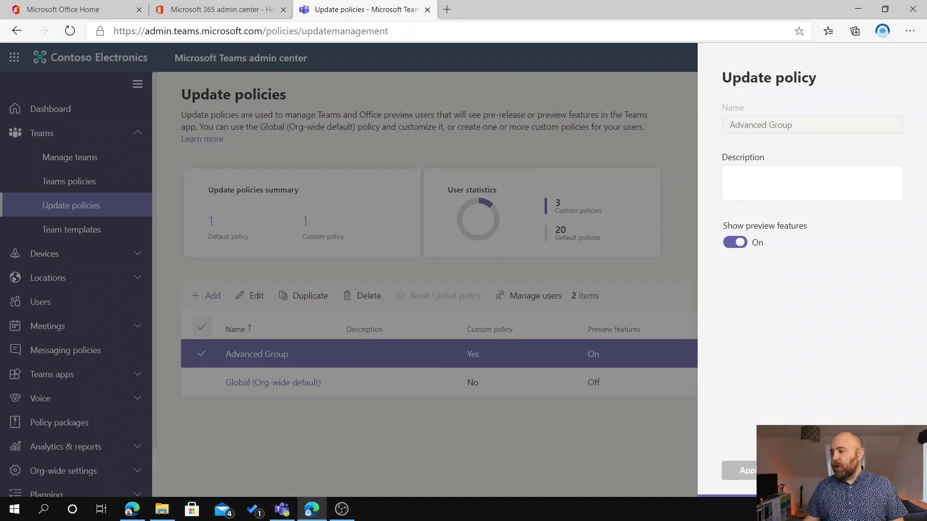
key(Escape)
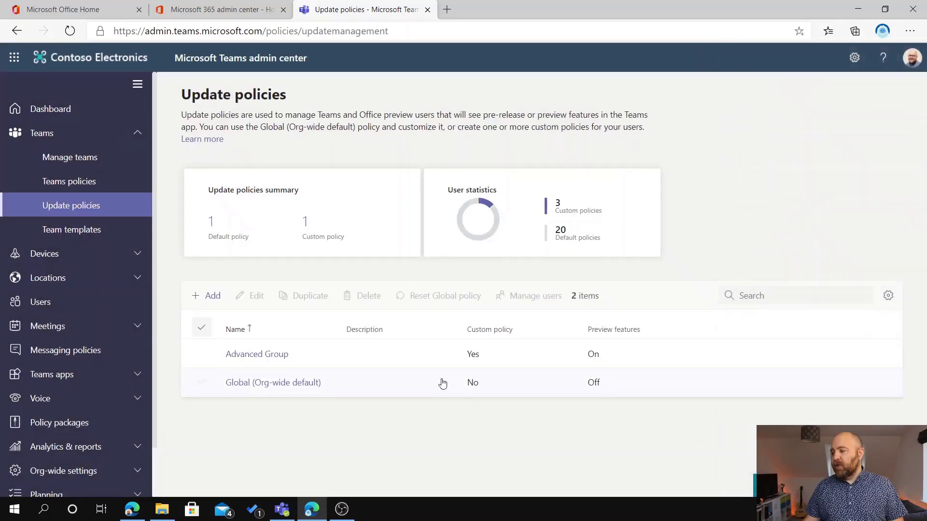
Assign the Advanced Group update policy to one individual user, found by first name, and apply the assignment.
click(198, 355)
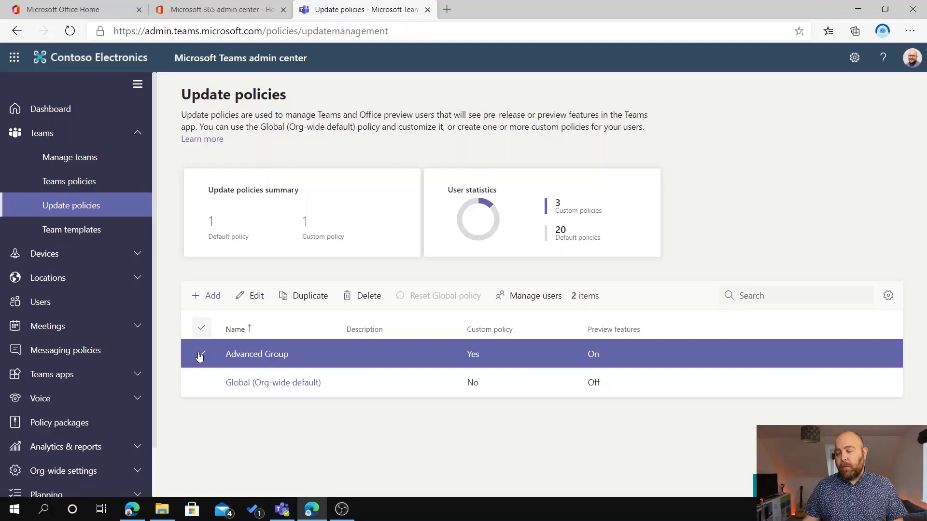
click(536, 302)
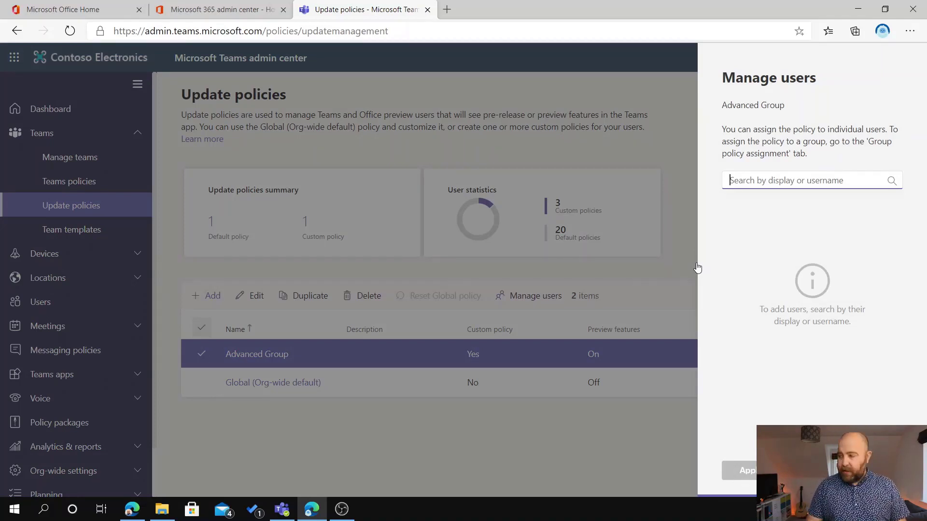
text(miria)
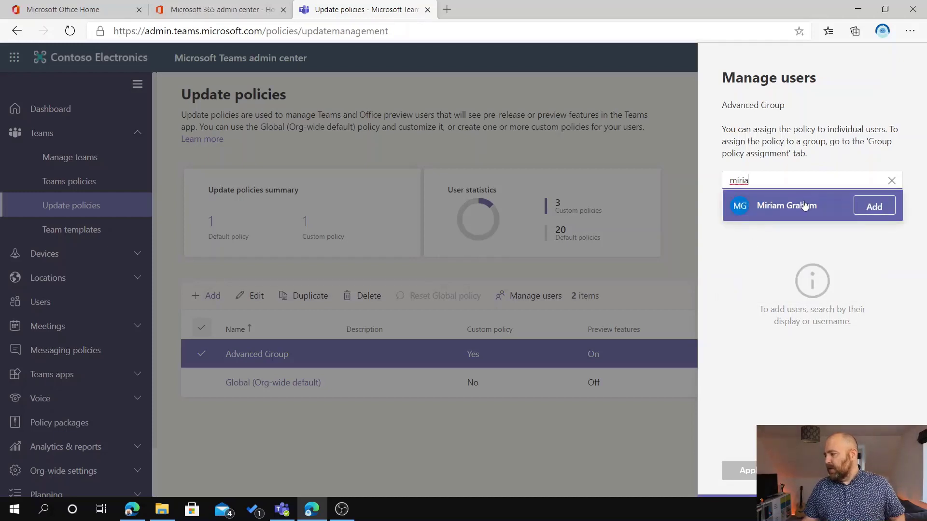
click(876, 211)
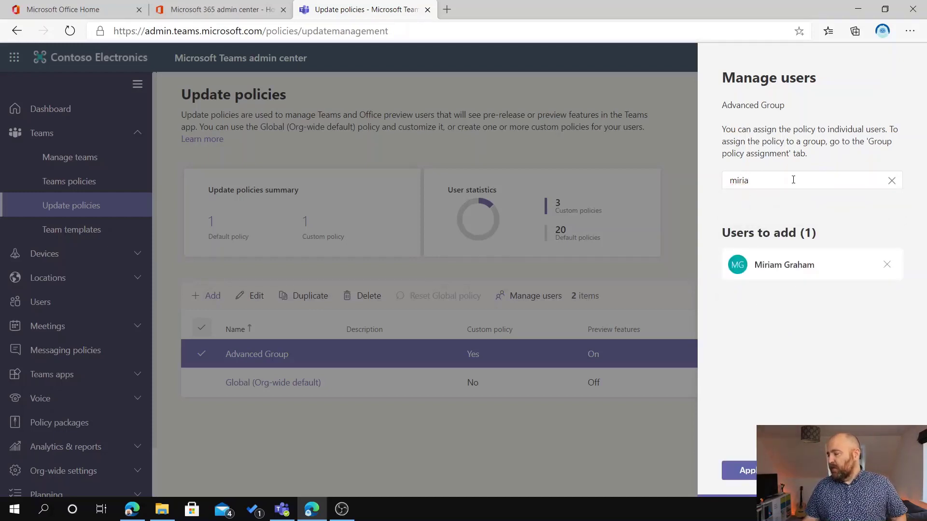
click(745, 470)
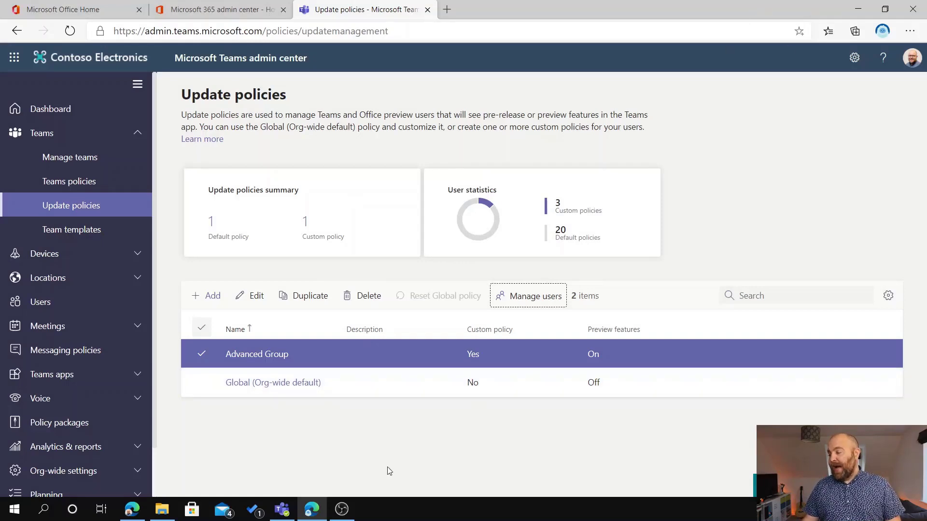
Switch to the Teams desktop app and move the client to the public preview, accepting the preview terms.
click(282, 511)
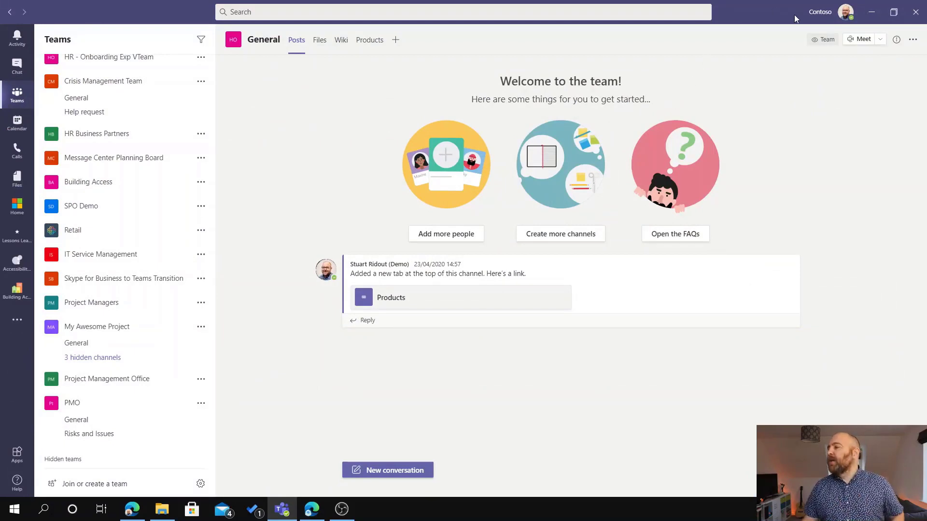
click(824, 16)
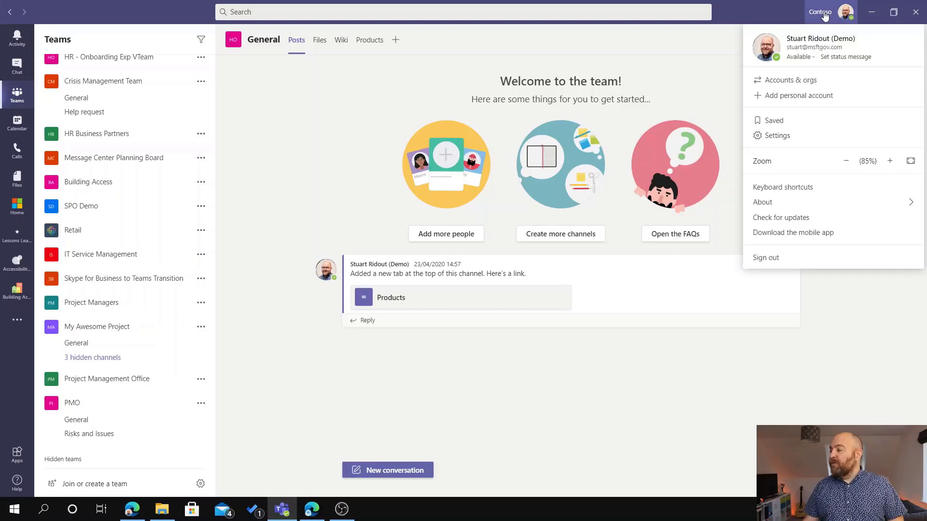
mouse_move(771, 204)
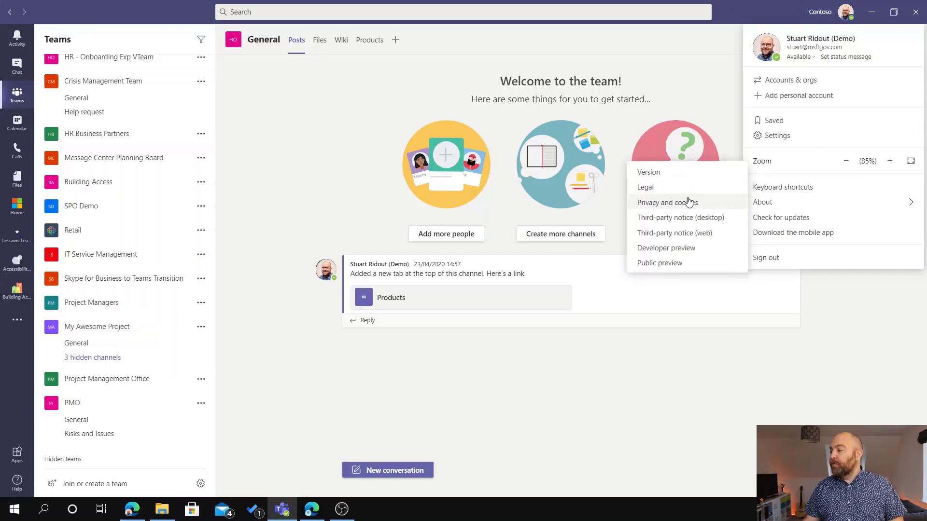
click(671, 267)
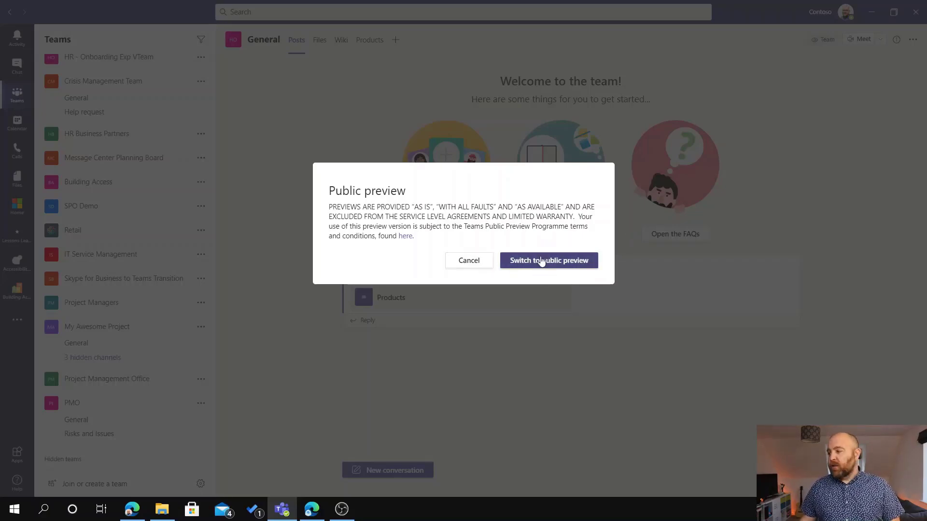
click(541, 261)
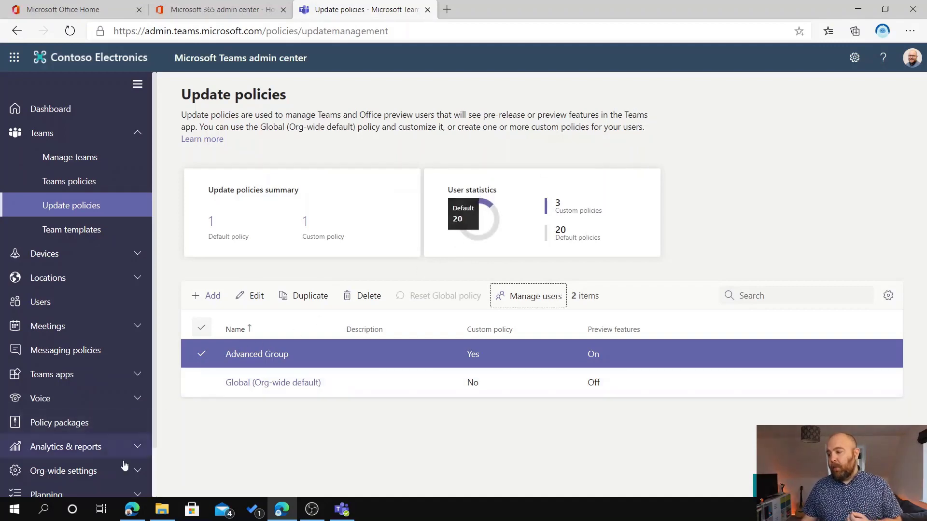
Switch to the browser window with the Office Current Channel (Preview) release notes and examine the version entries down to the Teams feature updates.
click(129, 508)
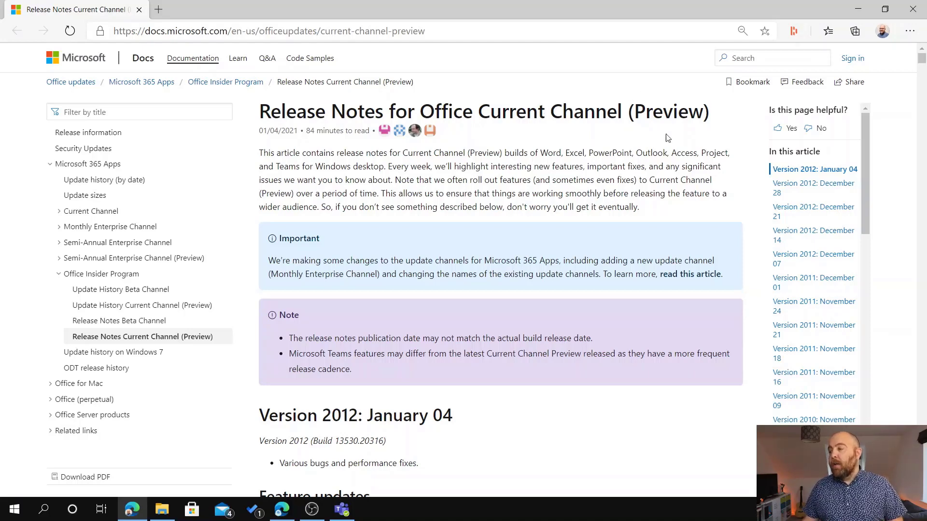
scroll(497, 190, down, 6)
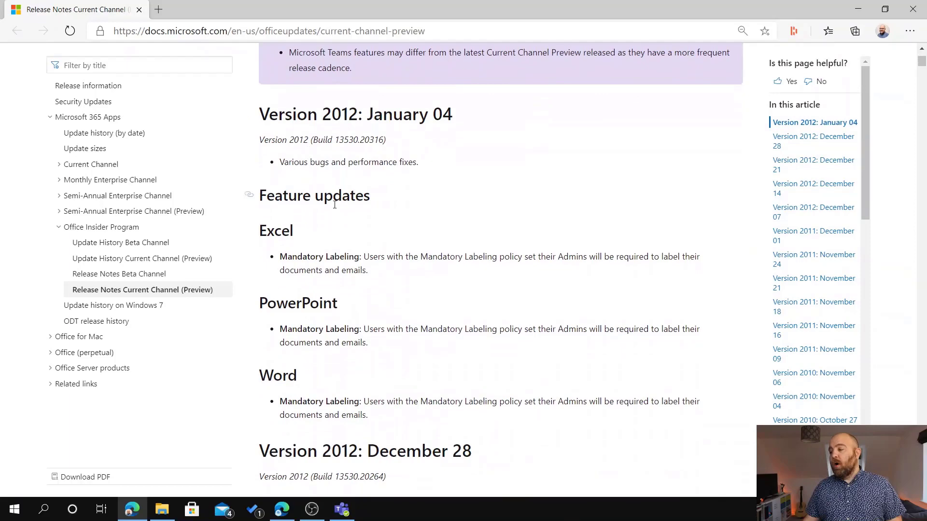
scroll(340, 246, down, 1)
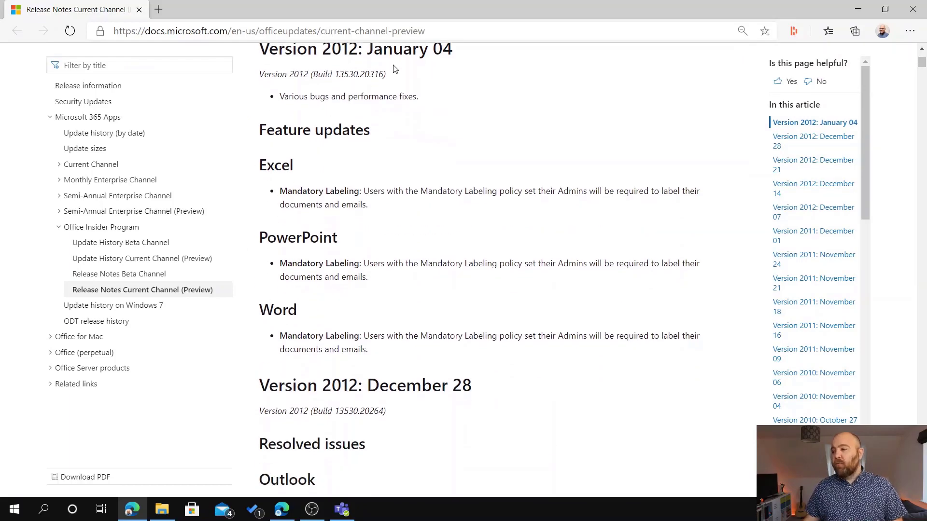
scroll(352, 94, down, 2)
scroll(327, 106, down, 3)
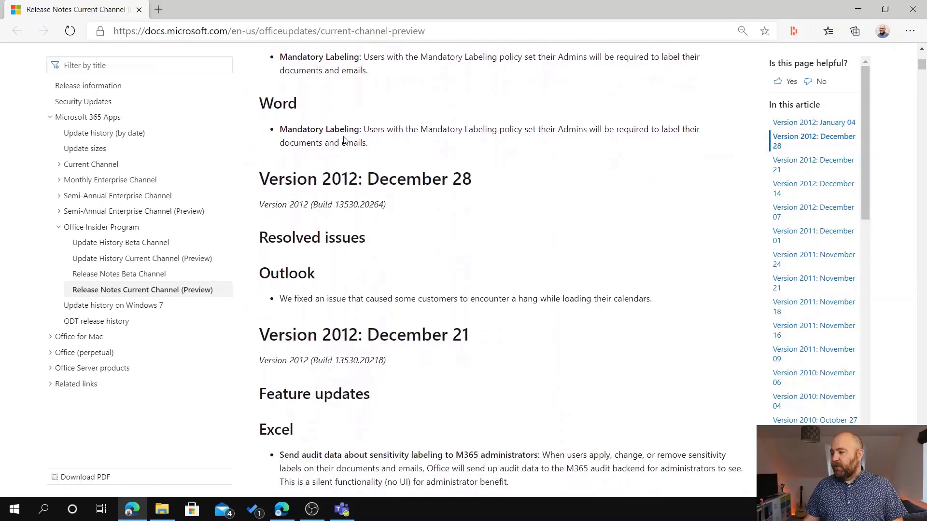
scroll(314, 166, down, 6)
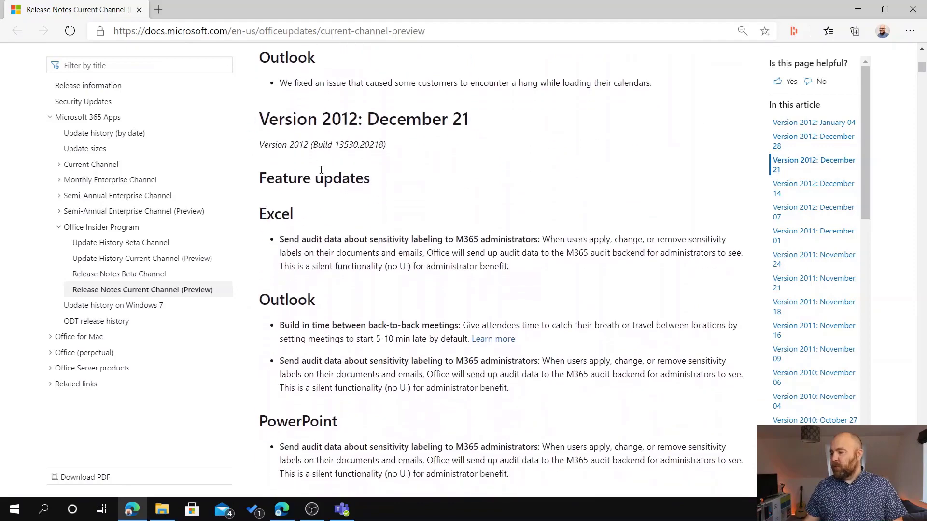
scroll(324, 175, up, 2)
scroll(324, 175, down, 12)
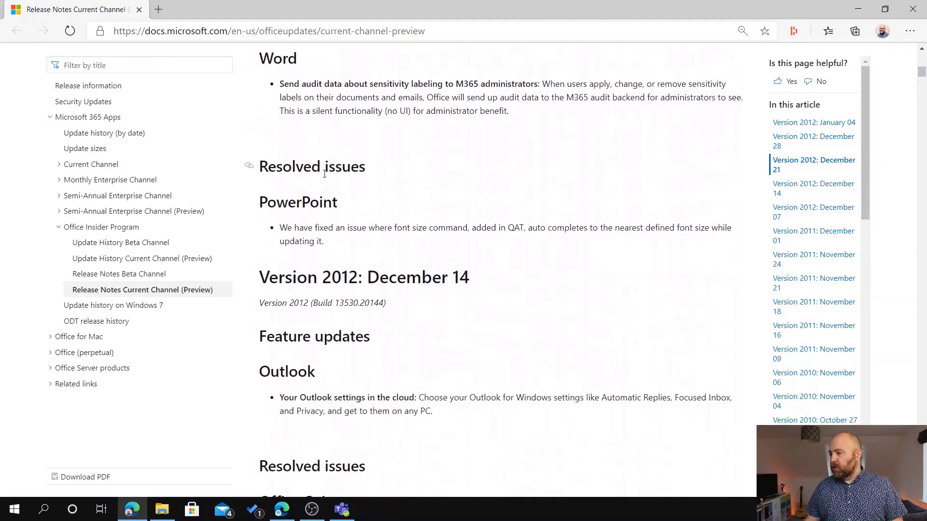
scroll(330, 231, down, 6)
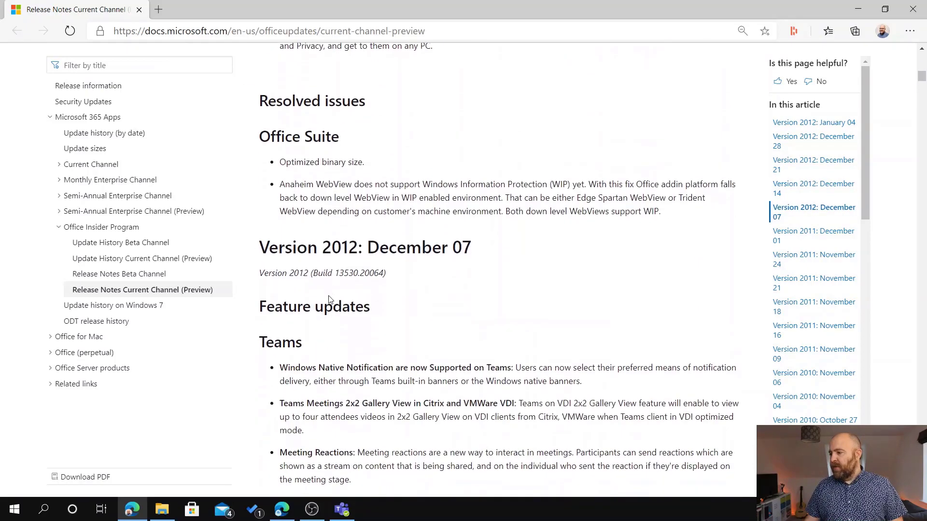